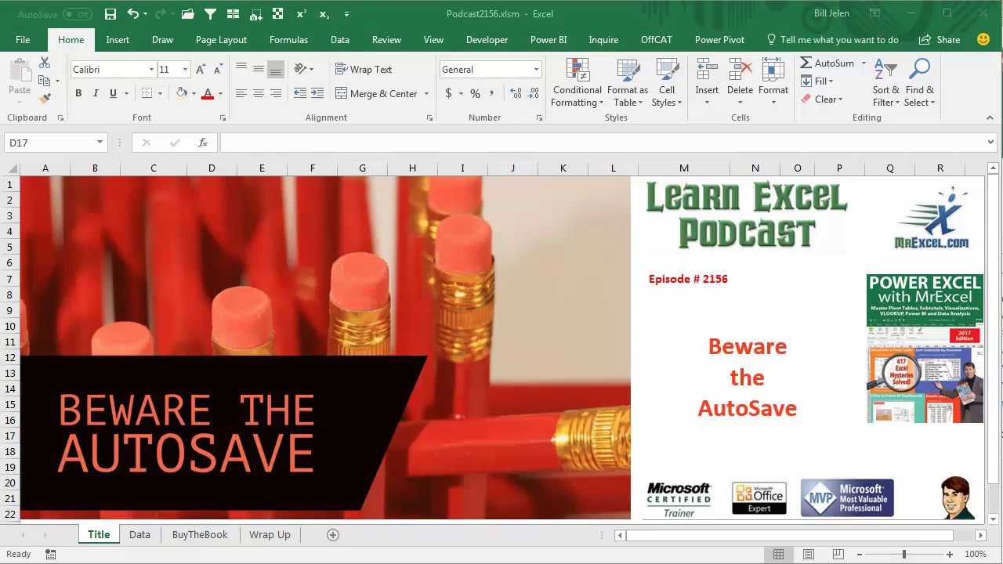
Show the Data sheet of Podcast2156.xlsm with its January Week 1–5 fruit report.
left_click(140, 536)
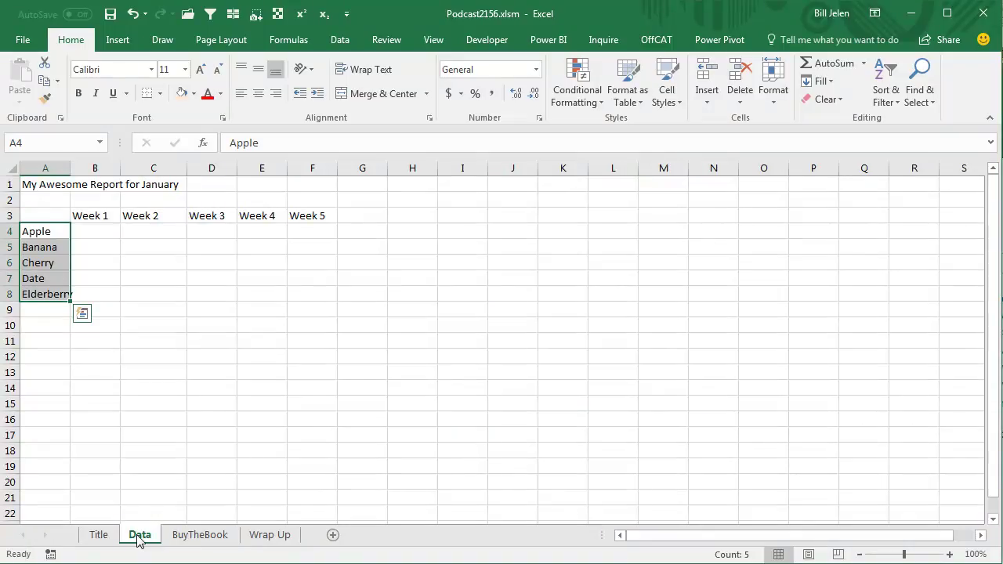
left_click(140, 538)
left_click(149, 234)
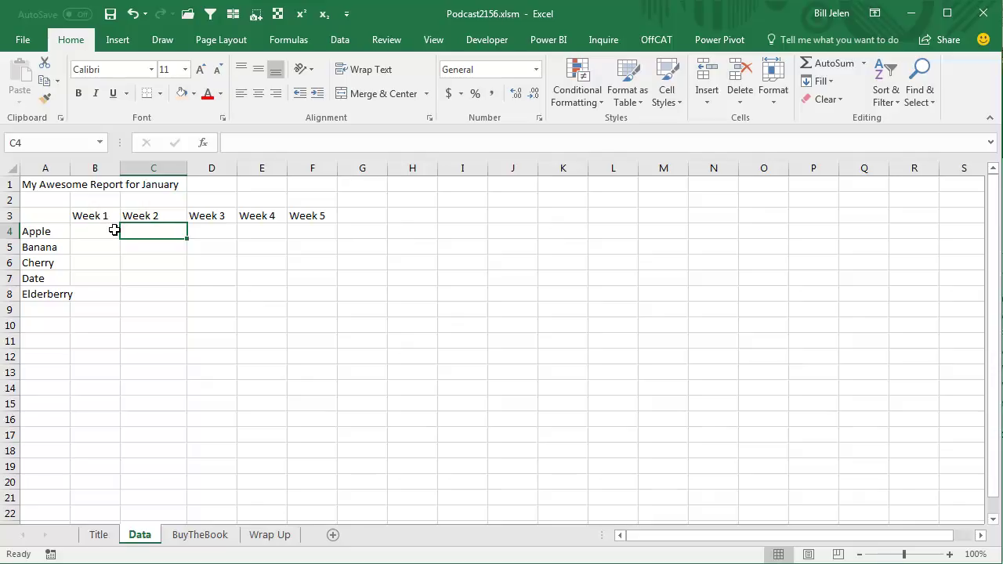
Bring the ReportFor2018Jan.xlsm workbook window to the front using View's Switch Windows.
left_click(433, 39)
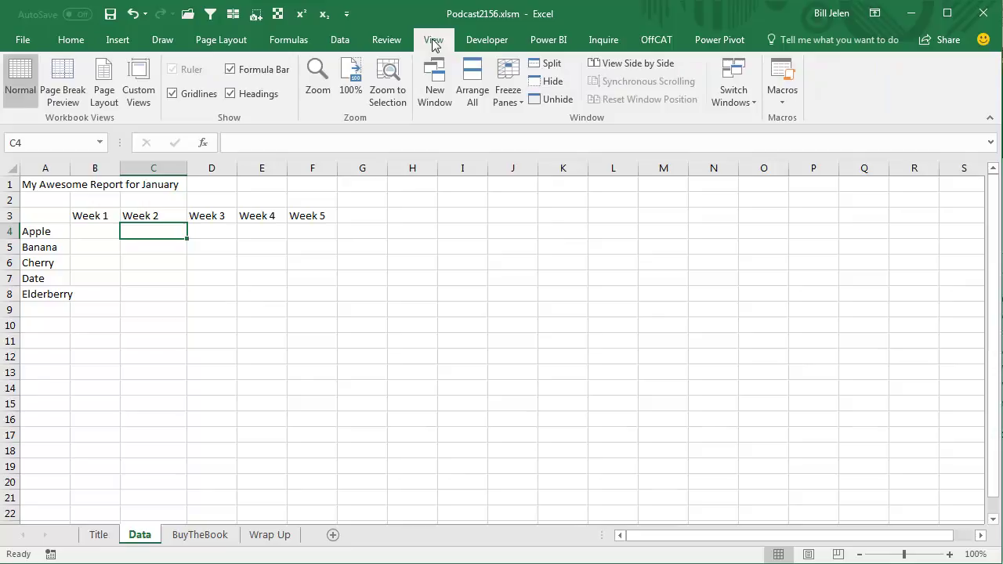
left_click(742, 98)
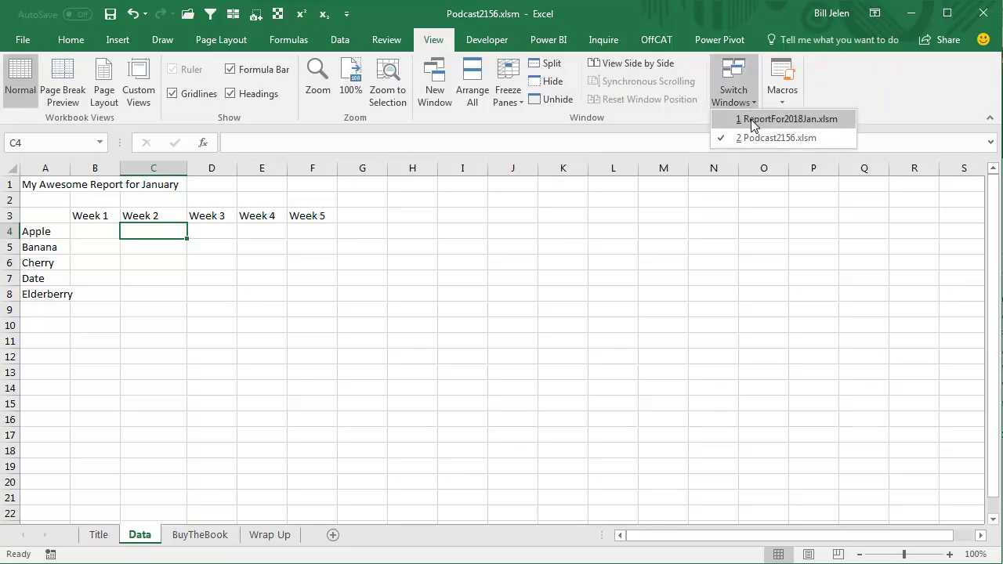
left_click(752, 119)
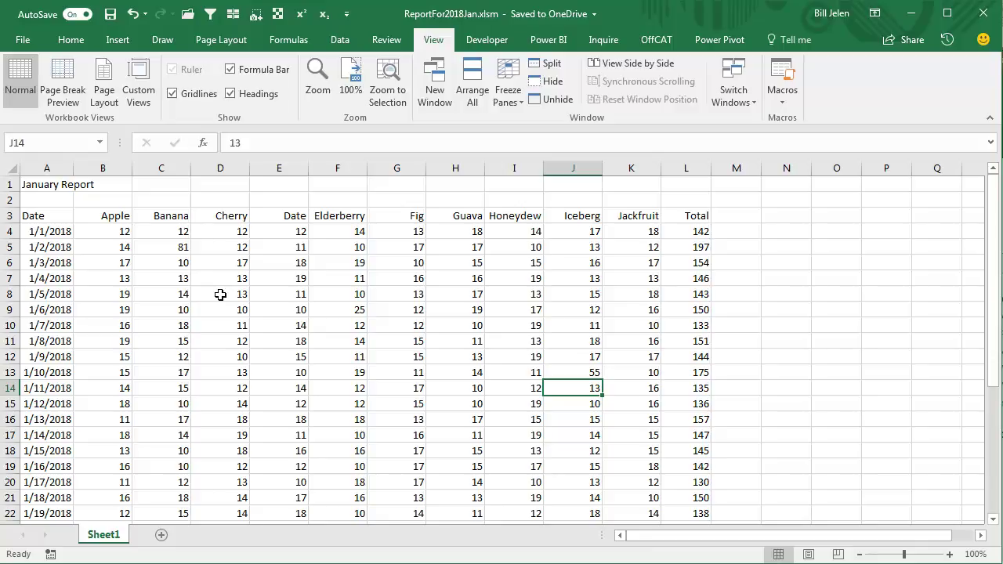
type("1")
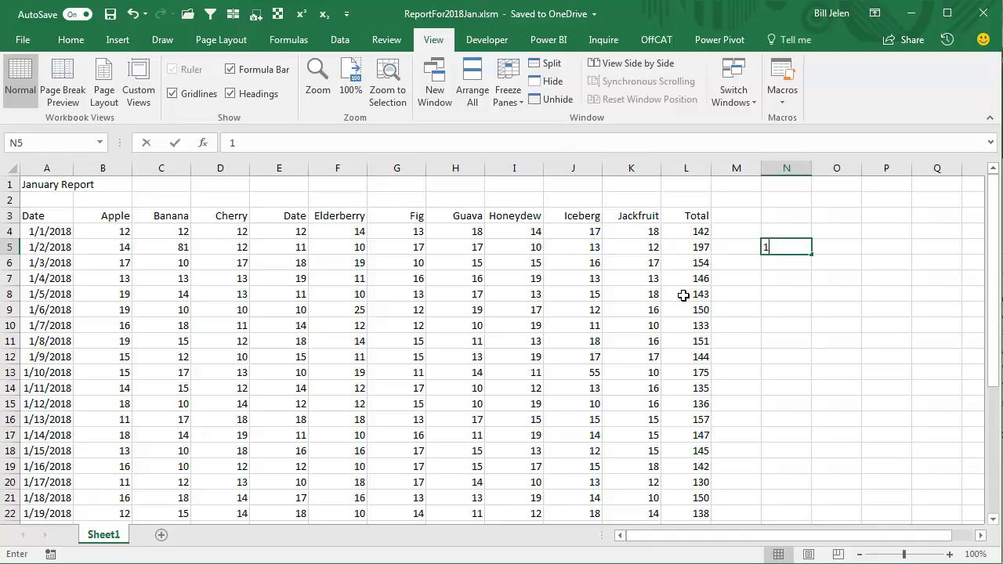
type("7")
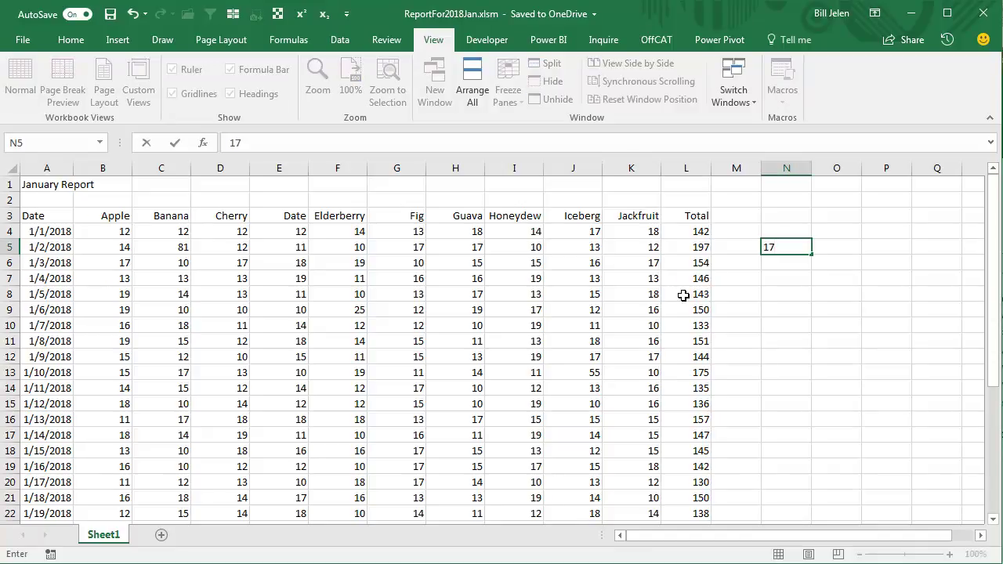
key("Return")
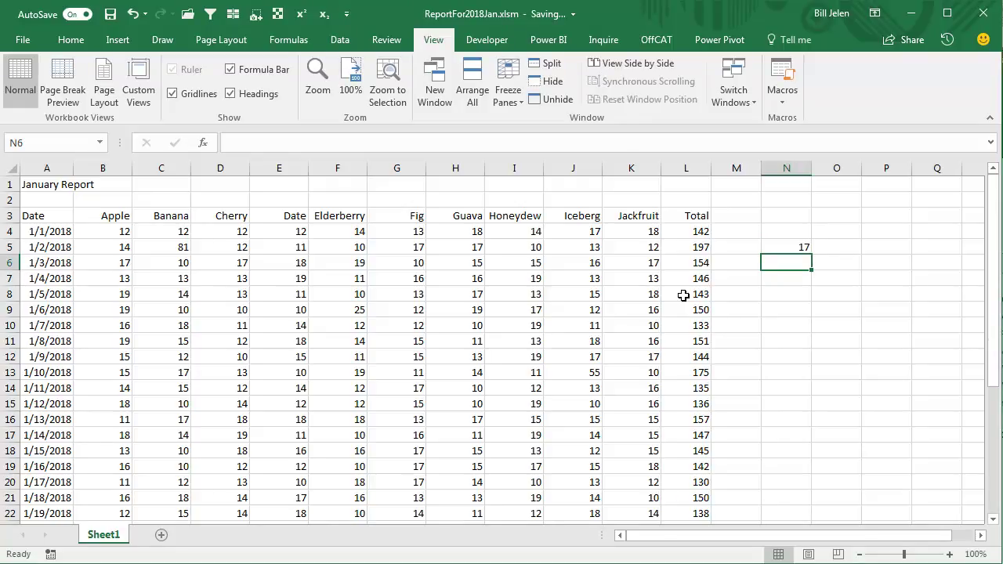
type("8778789")
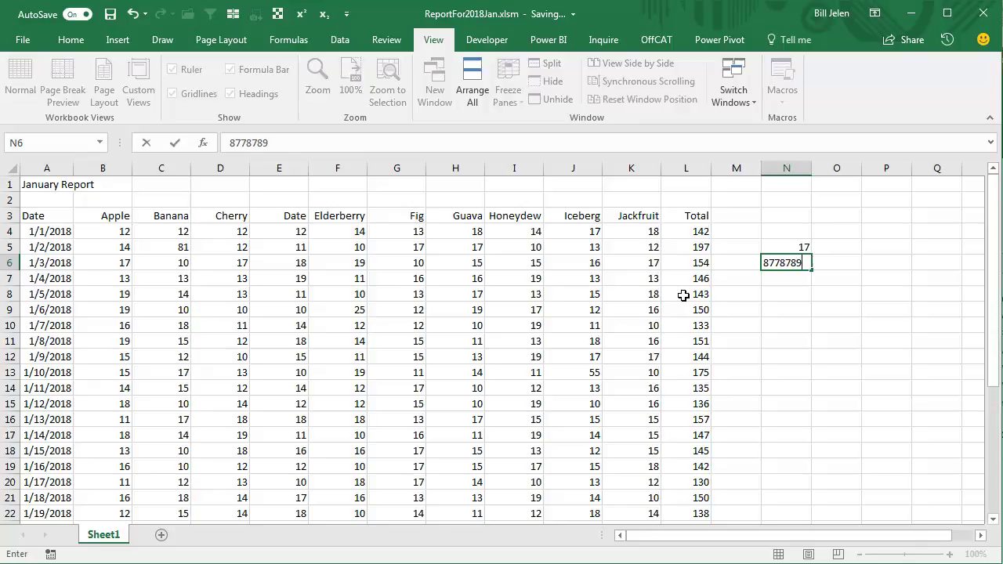
type("789")
key("Return")
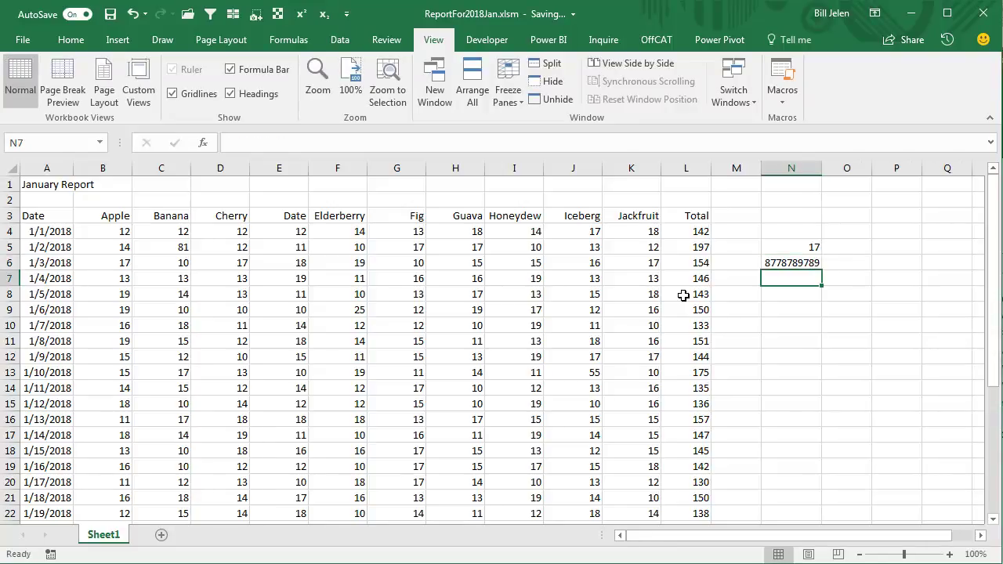
key("Up")
key("Up")
key("shift+Down")
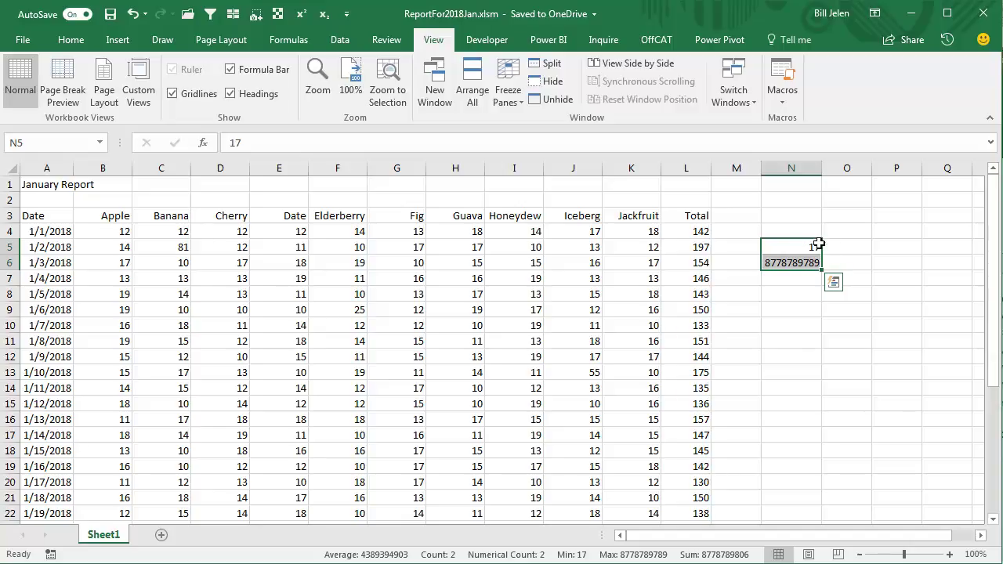
Insert a 2-D pie chart of the two test numbers, then delete it.
left_click(117, 40)
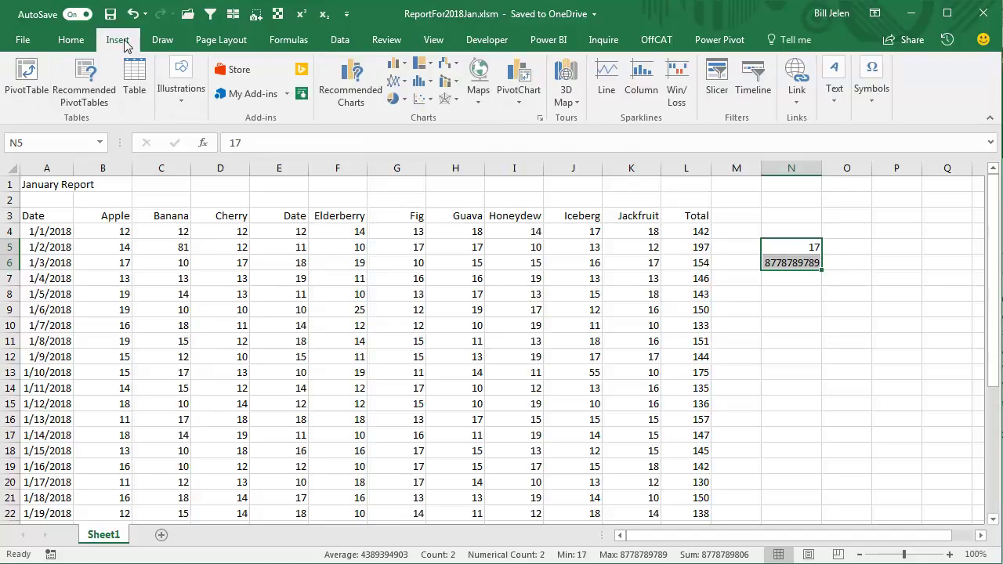
left_click(394, 99)
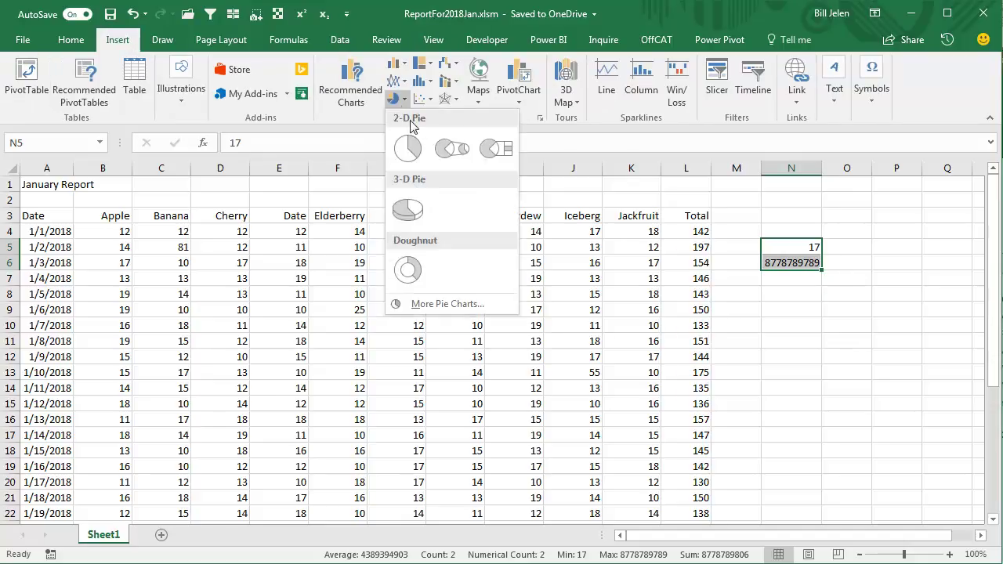
left_click(410, 148)
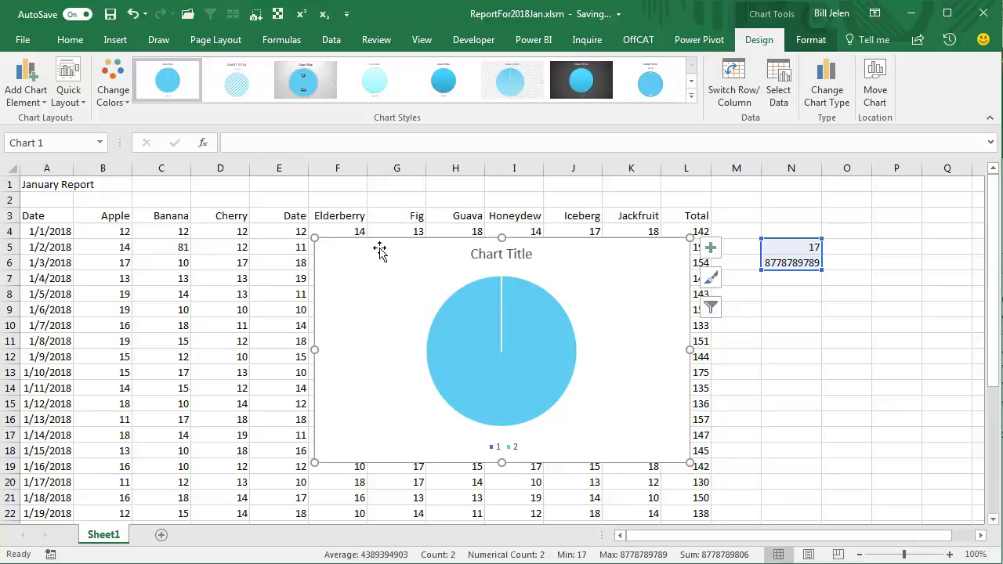
key("Delete")
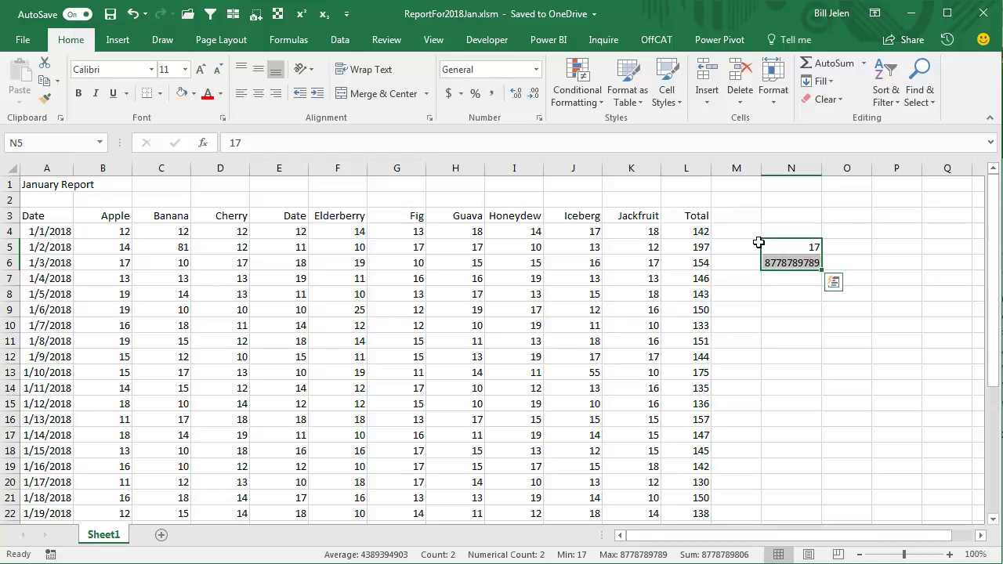
Clear the test values from N5:N7 and return to cell B4.
key("shift+Down")
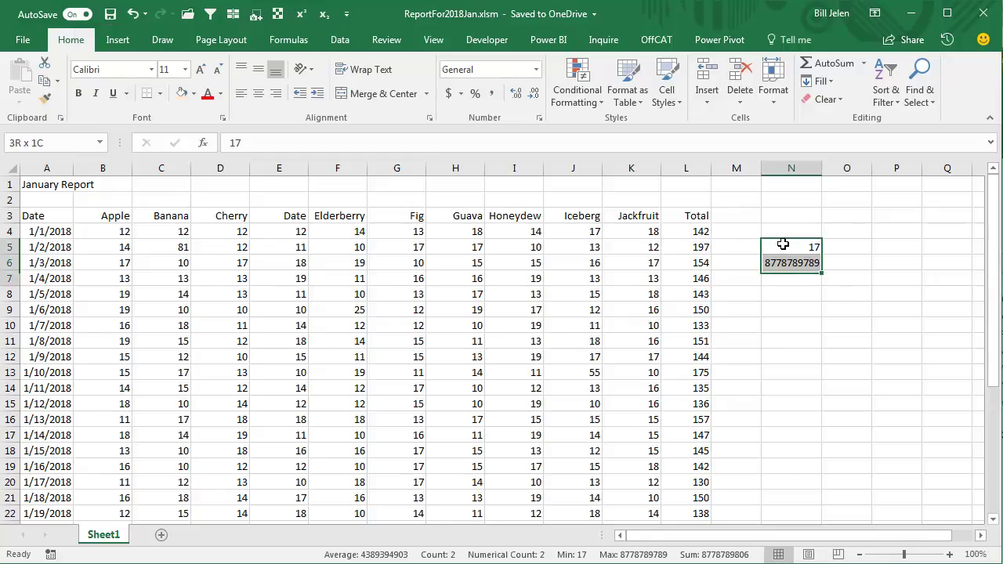
key("Delete")
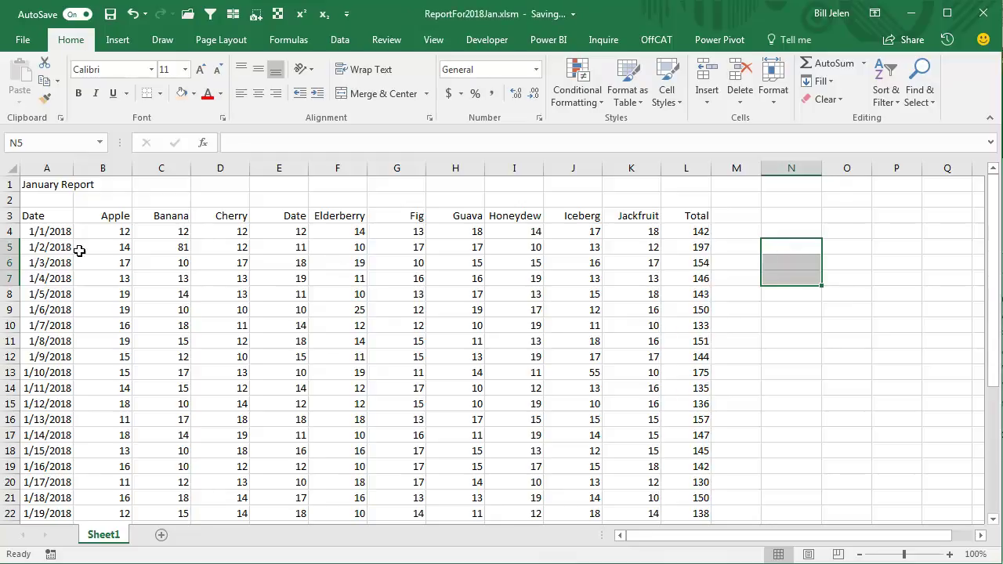
left_click(113, 235)
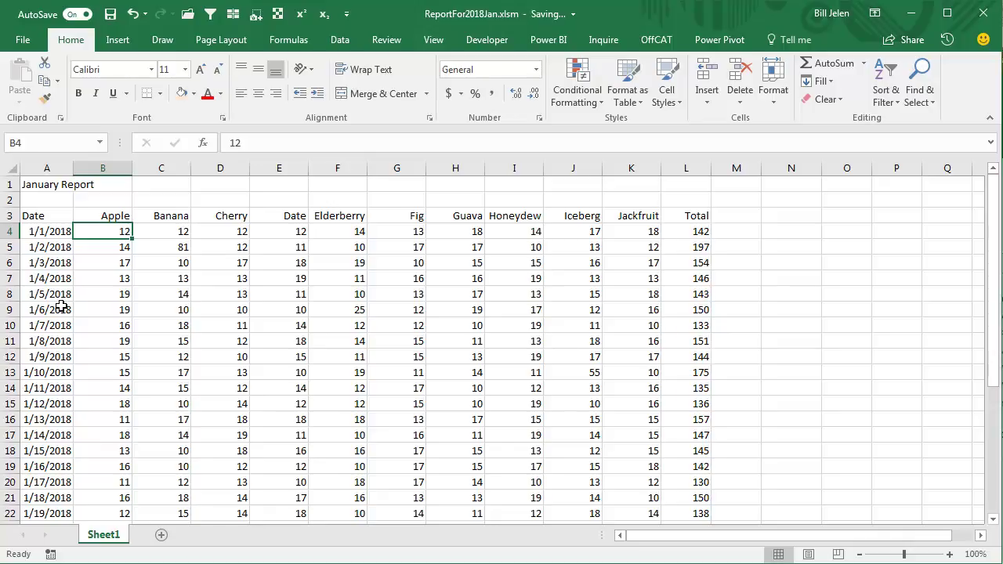
key("ctrl+n")
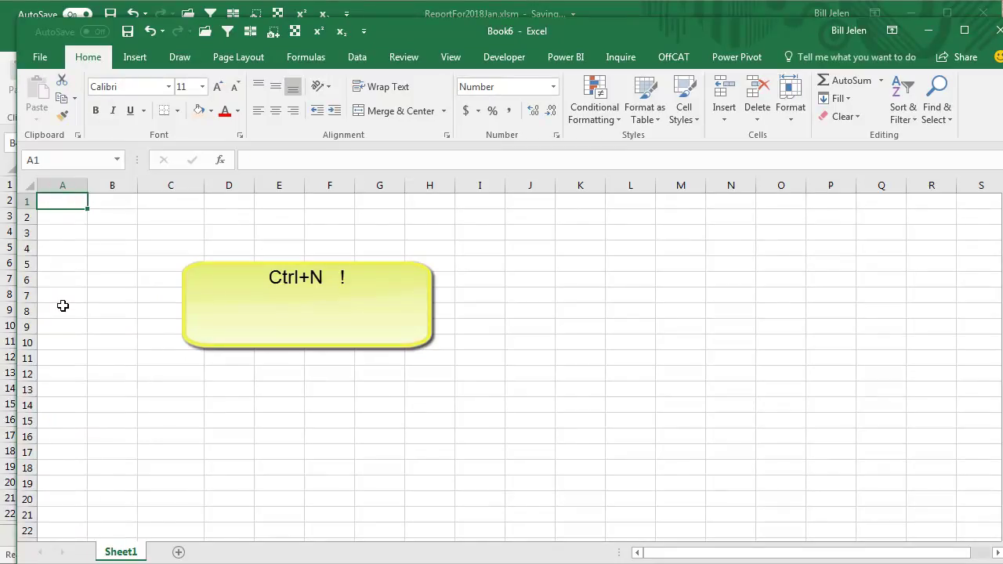
left_click(41, 60)
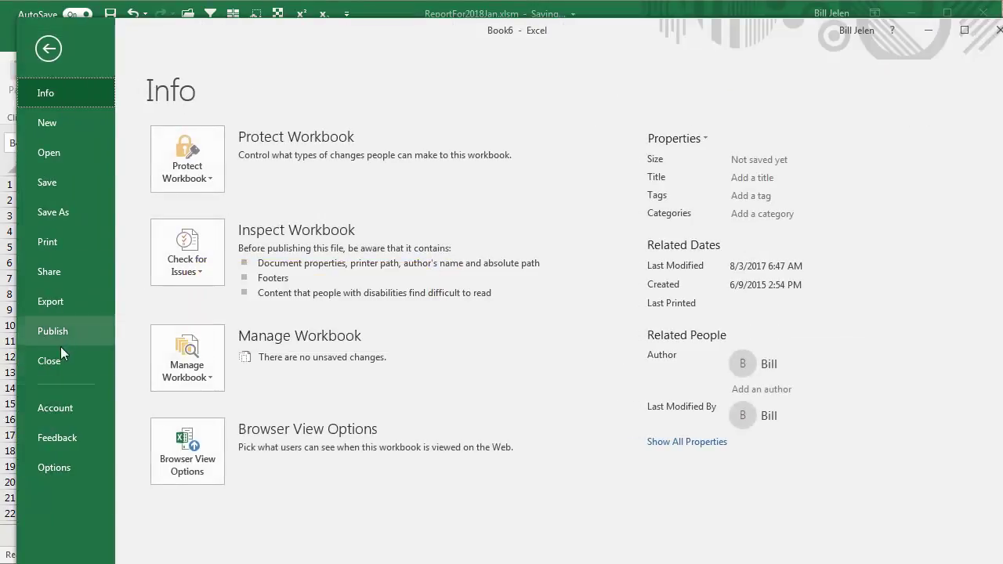
left_click(61, 358)
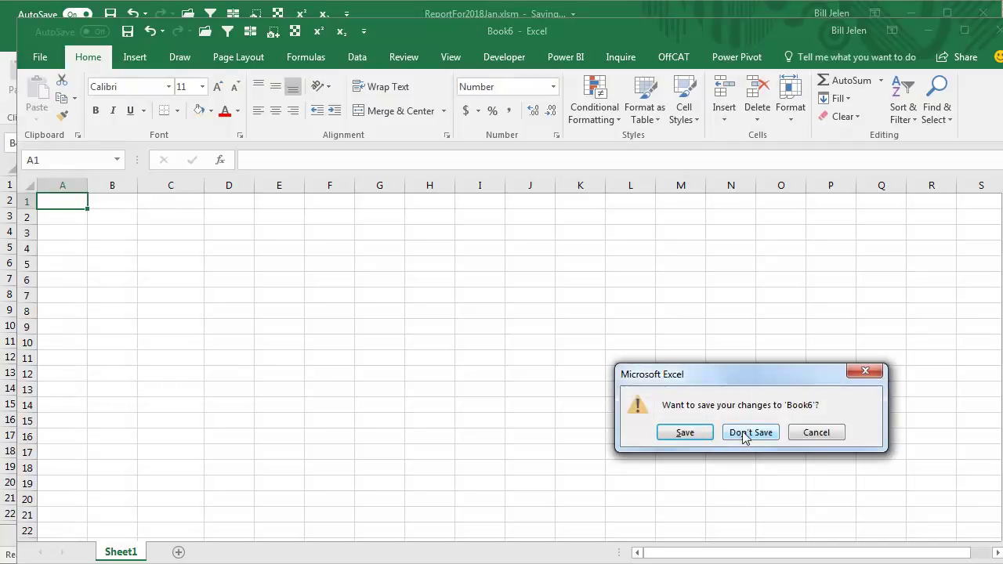
left_click(748, 433)
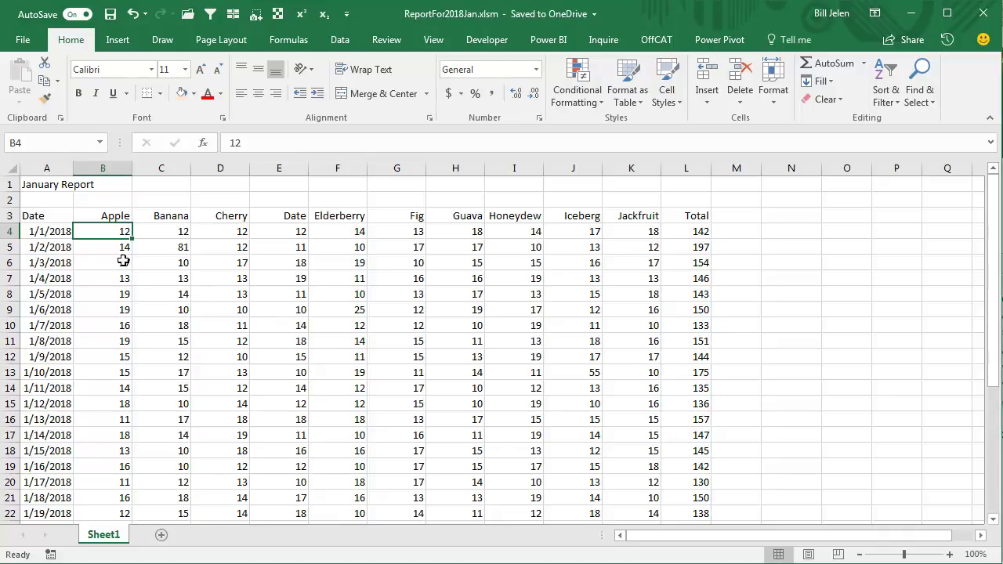
Retitle the sheet heading from 'January Report' to 'February Report'.
left_click(36, 184)
key("F2")
key("Home")
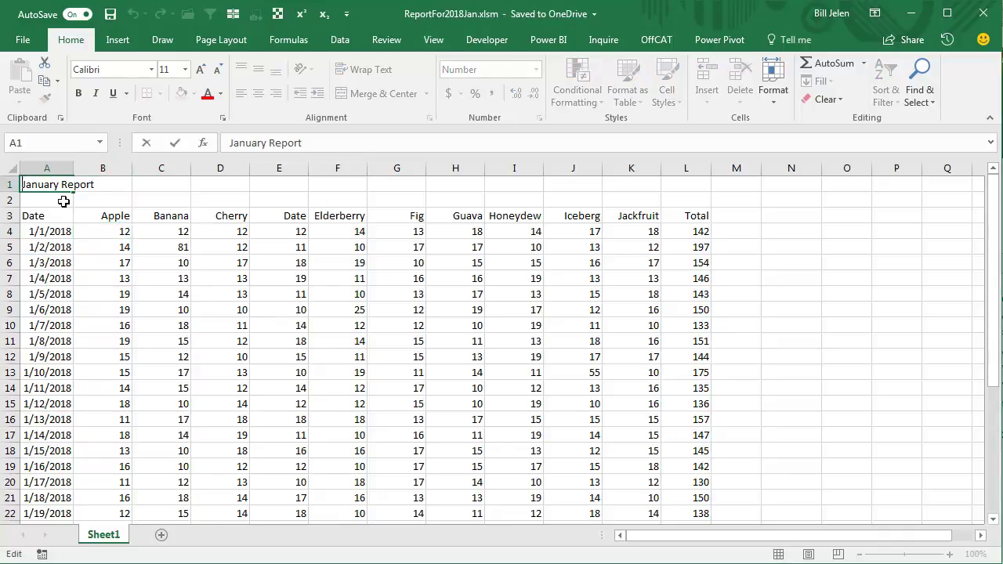
key("Delete")
key("Delete")
key("Delete")
type("February")
key("Delete")
key("Delete")
key("Delete")
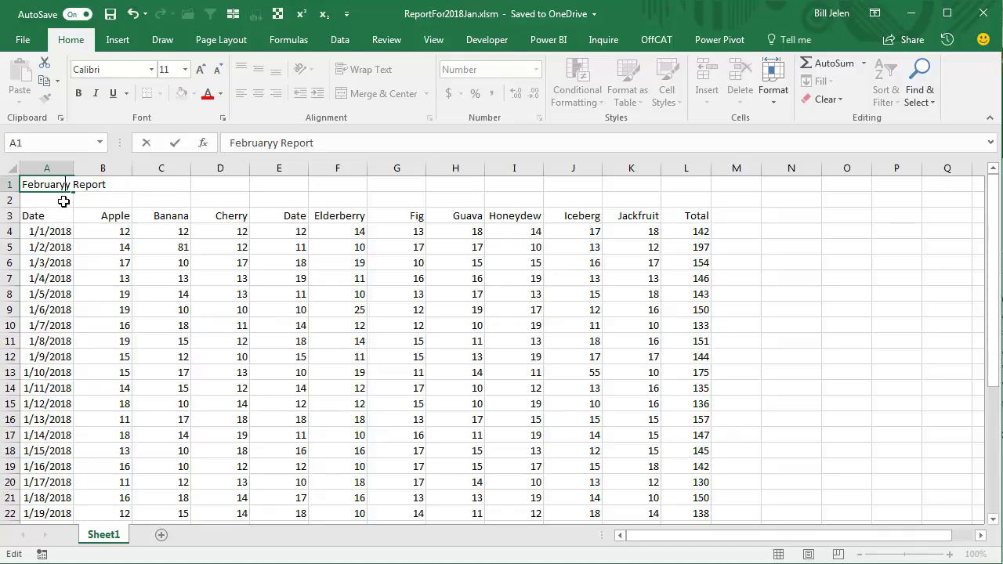
key("Delete")
key("Return")
key("Return")
key("Return")
Fill dates 2/1/2018 through 2/28/2018 and delete the leftover January rows, shifting cells up.
type("2")
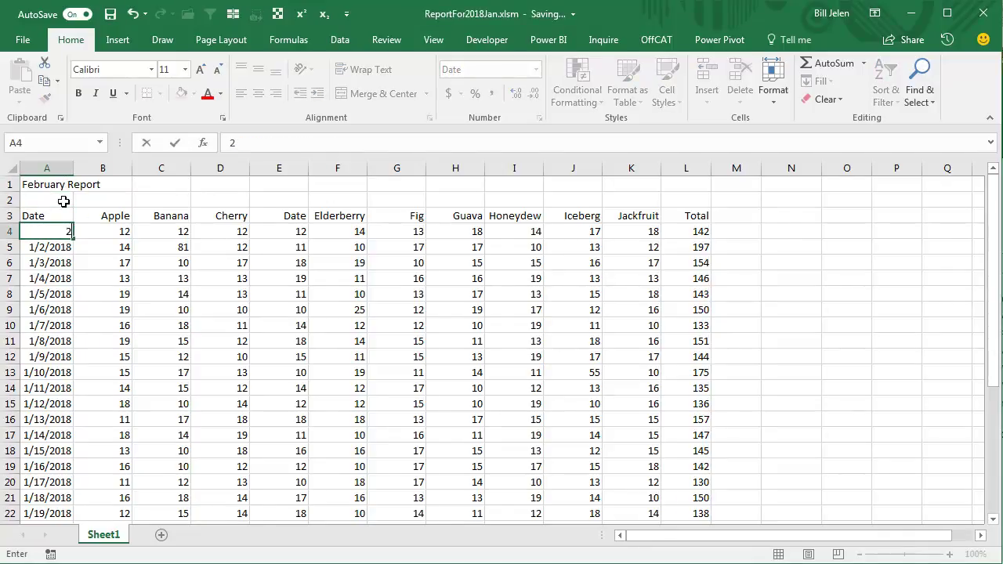
type("/1/2018")
key("ctrl+Return")
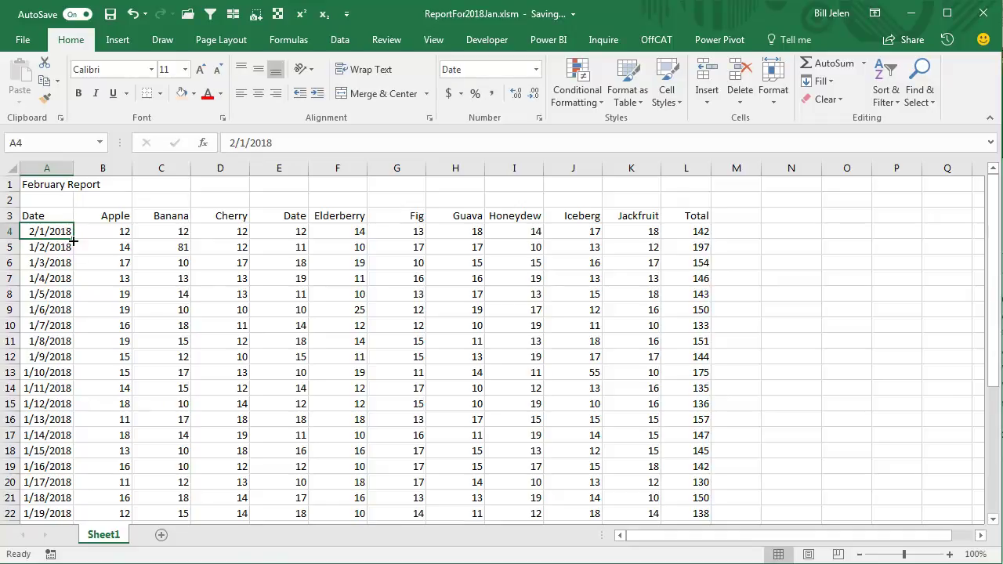
mouse_move(73, 239)
left_mouse_down()
mouse_move(67, 536)
mouse_move(70, 472)
left_mouse_up()
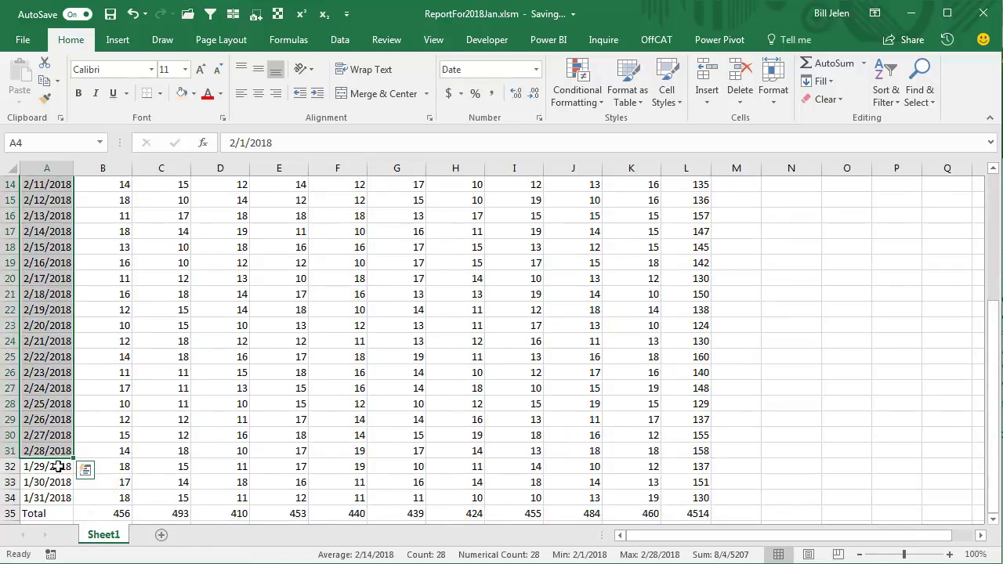
left_click(58, 467)
key("shift+Down")
key("shift+Down")
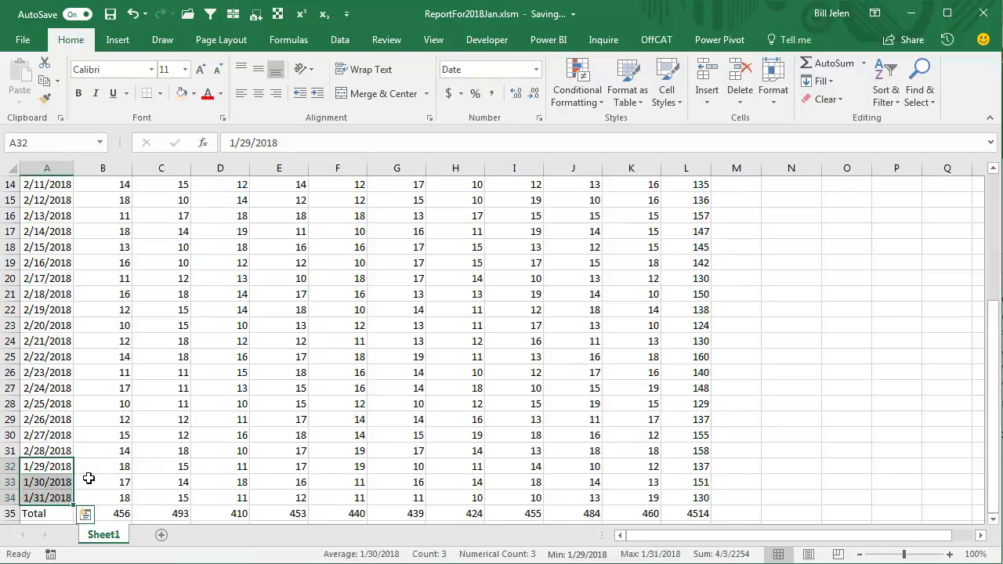
key("ctrl+minus")
key("Return")
key("Up")
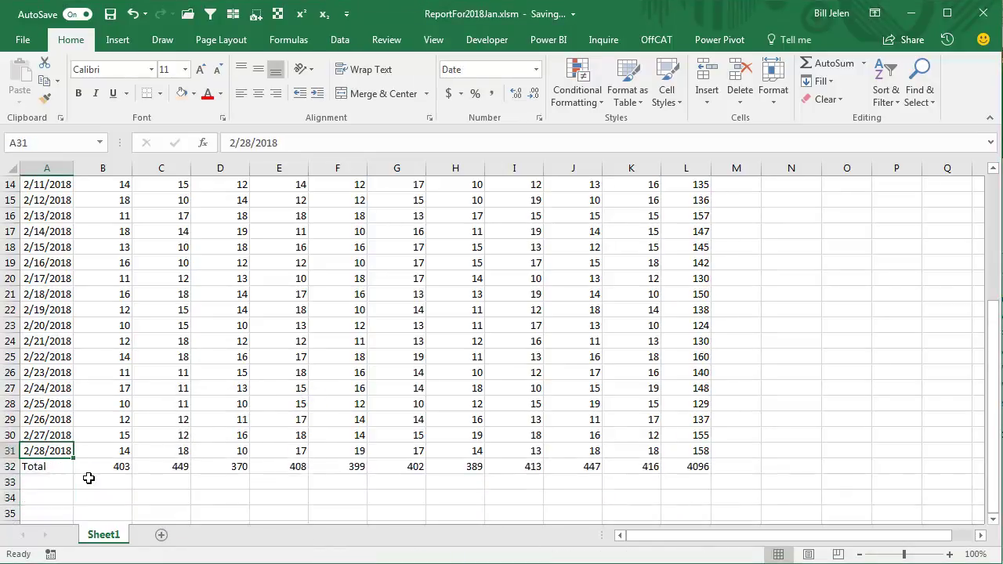
key("ctrl+Up")
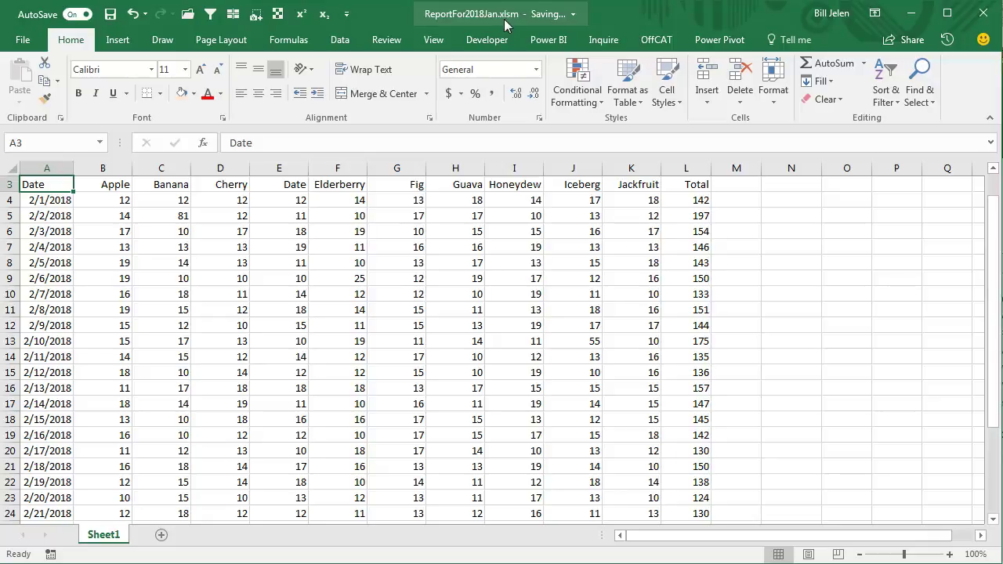
Fill the fruit data block B4:K31 with 99 so each daily total reads 990.
left_click(130, 201)
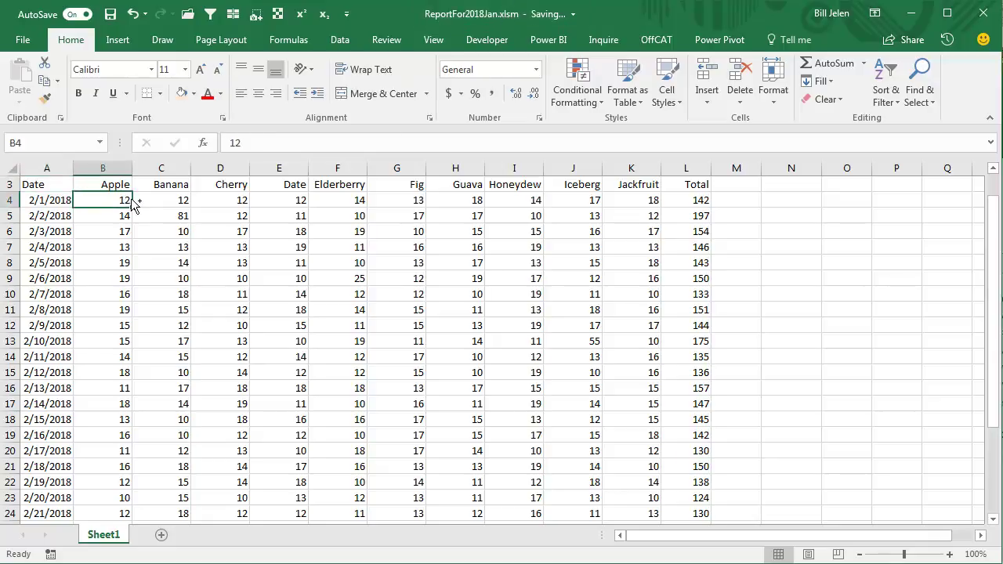
key("ctrl+shift+End")
key("shift+Left")
key("shift+Up")
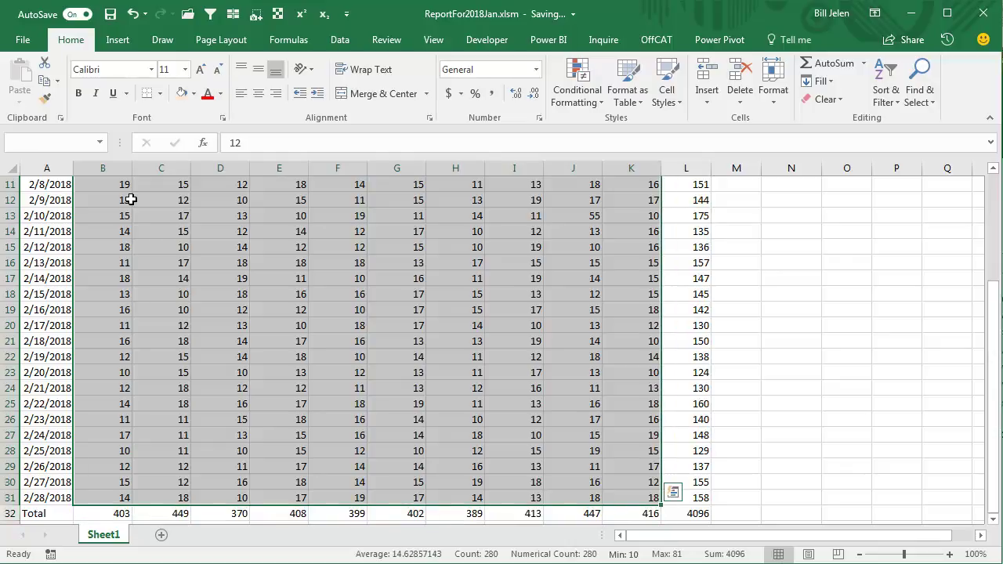
type("99")
key("ctrl+Return")
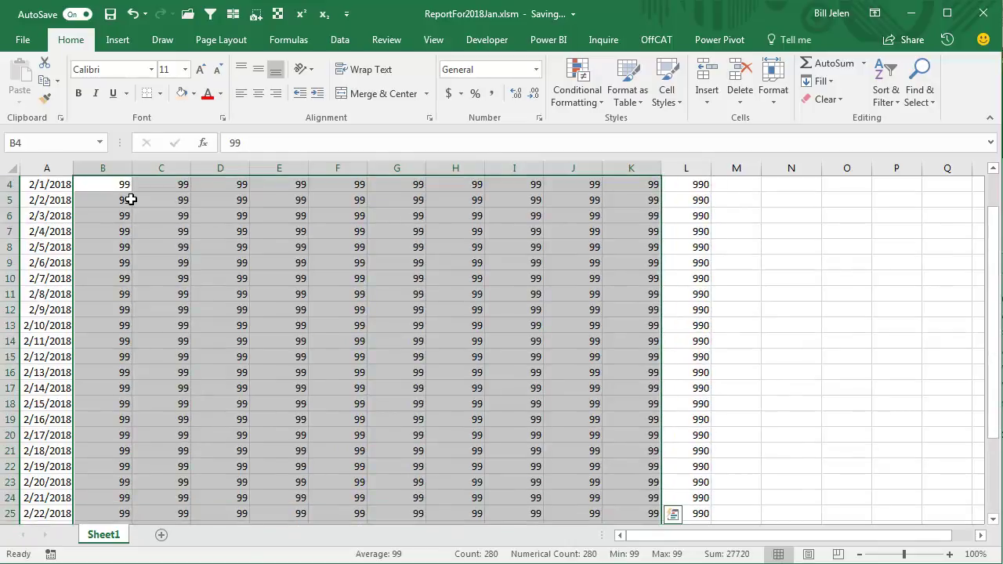
Save a copy of the workbook to OneDrive named ReportFor2018Feb.xlsm.
left_click(24, 41)
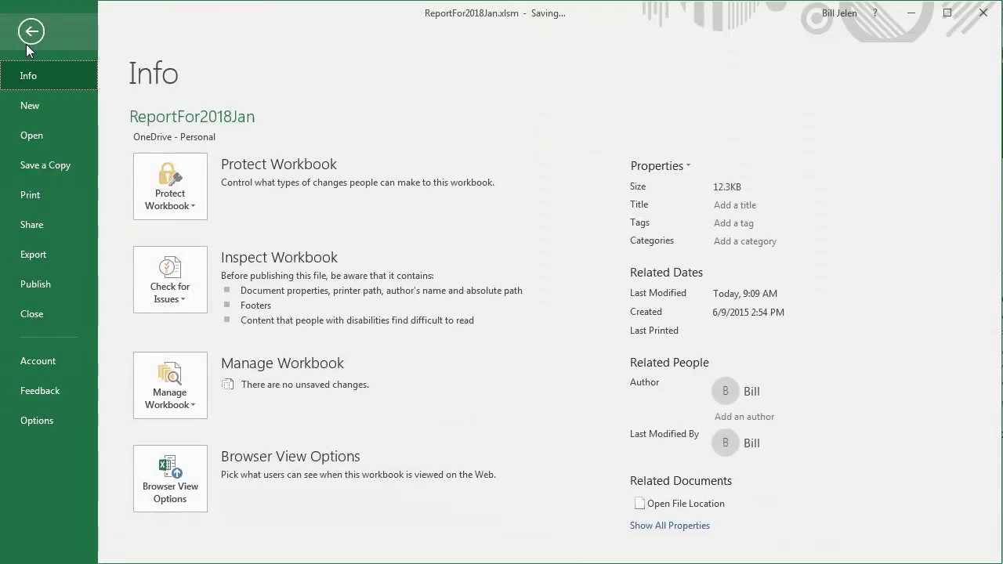
left_click(49, 168)
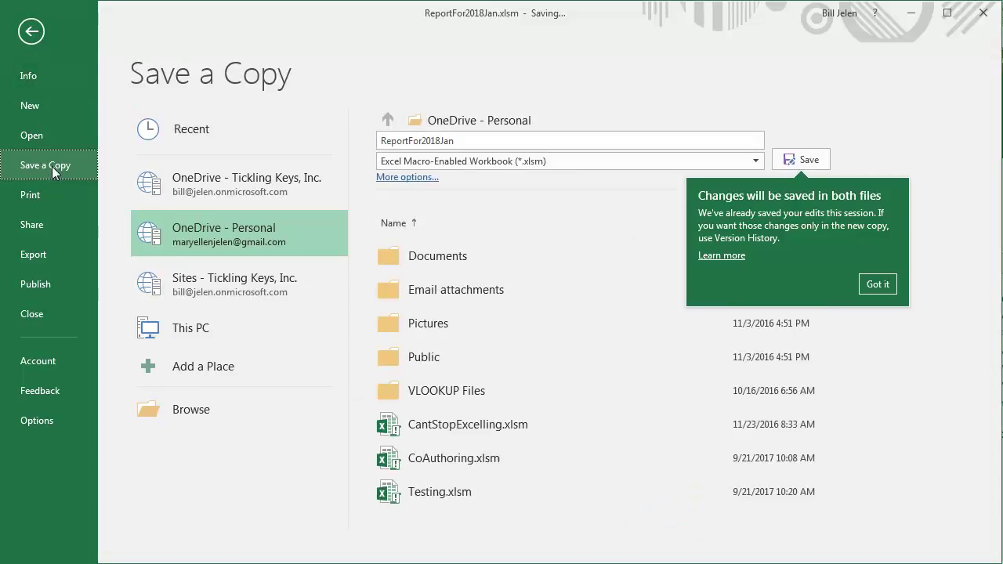
left_click(486, 142)
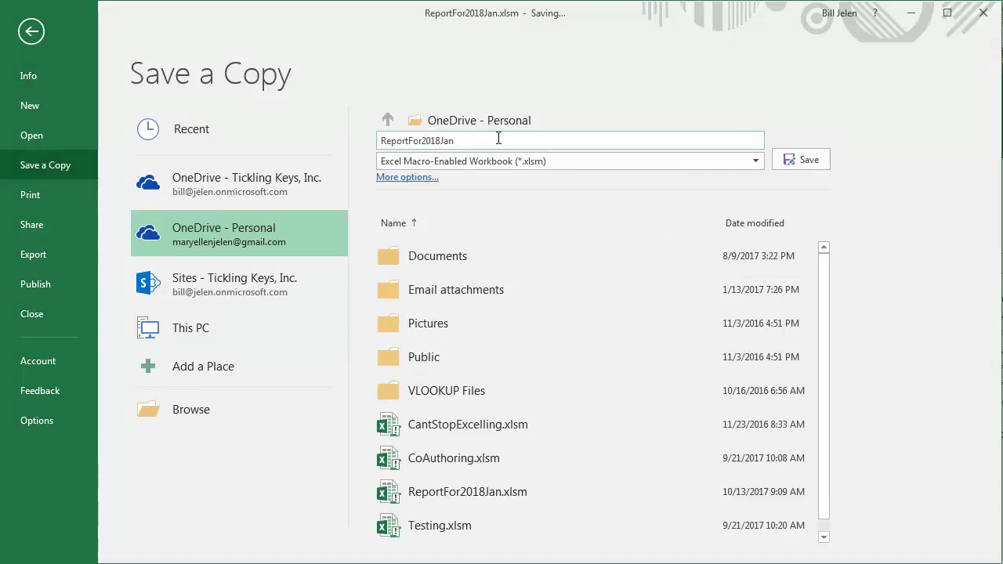
key("BackSpace")
key("BackSpace")
key("BackSpace")
type("Feb")
key("Return")
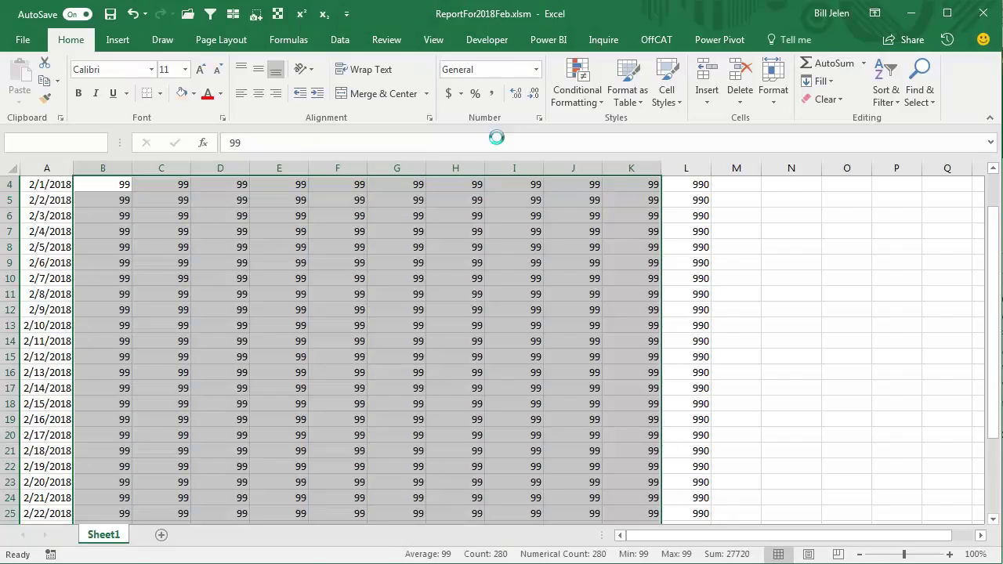
Reopen ReportFor2018Jan.xlsm from the Recent workbooks list.
left_click(23, 40)
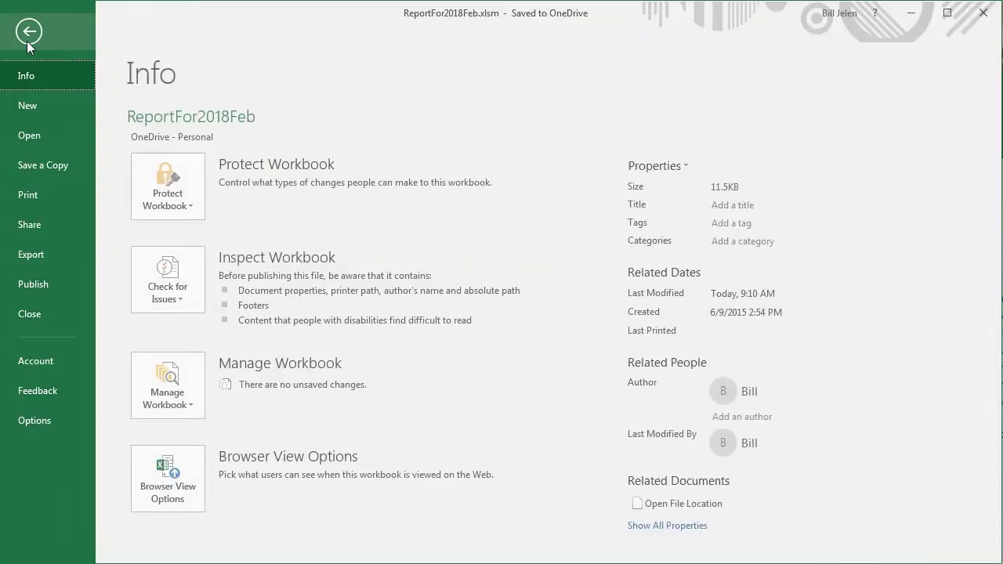
left_click(37, 135)
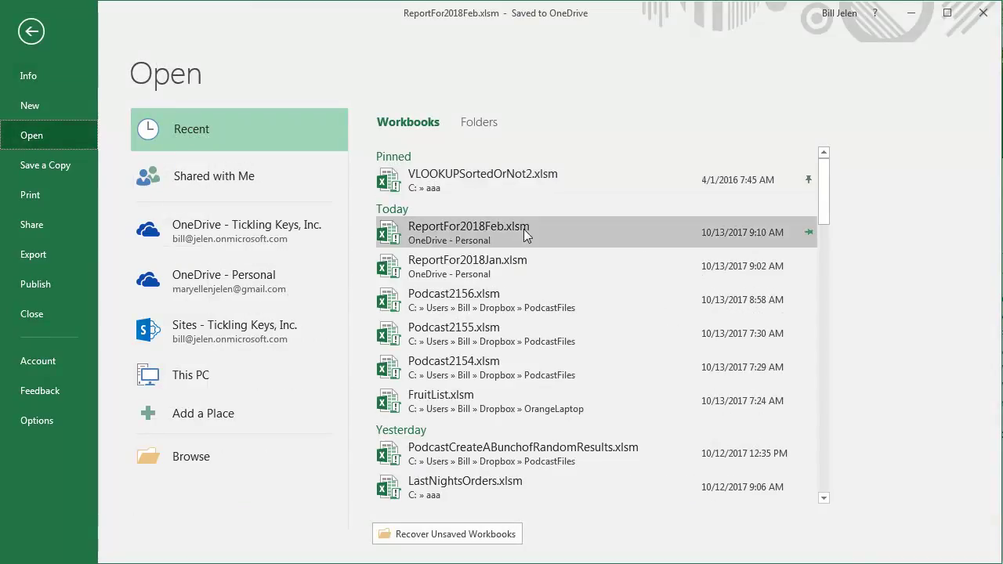
left_click(533, 262)
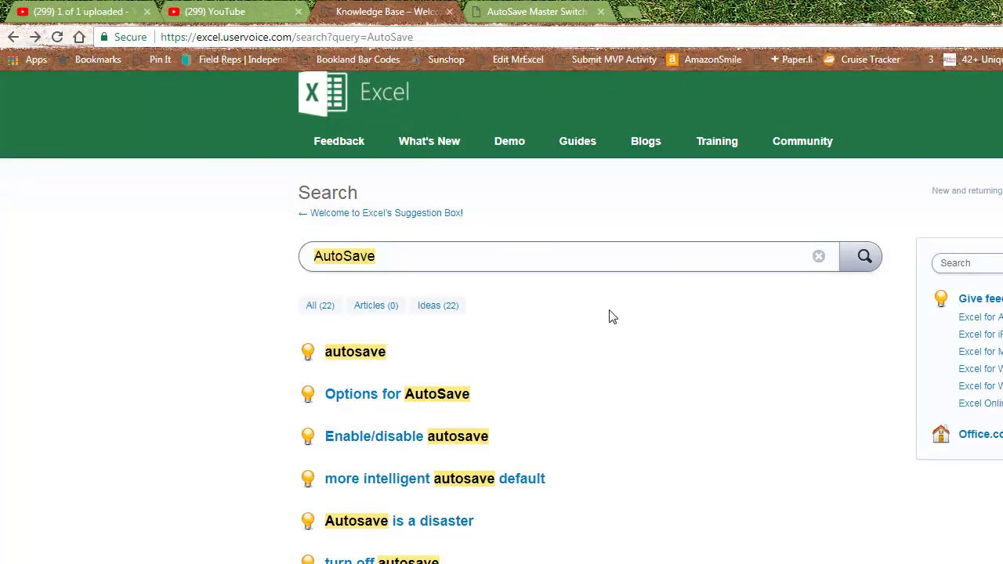
Browse the UserVoice AutoSave ideas, then bring up the 'AutoSave Master Switch' suggestion.
scroll(636, 368, "down", 3)
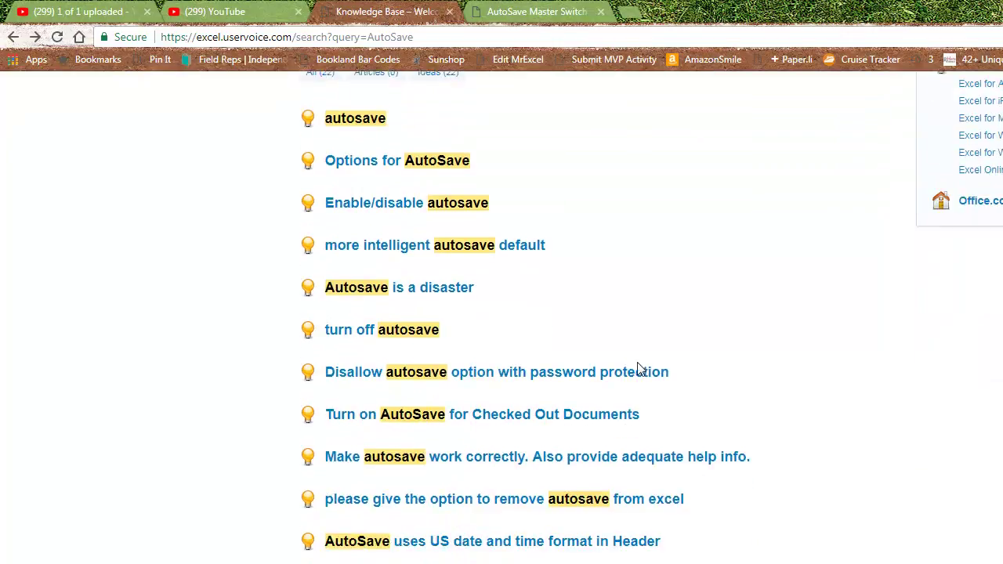
scroll(637, 368, "down", 3)
scroll(637, 368, "down", 2)
scroll(637, 369, "up", 2)
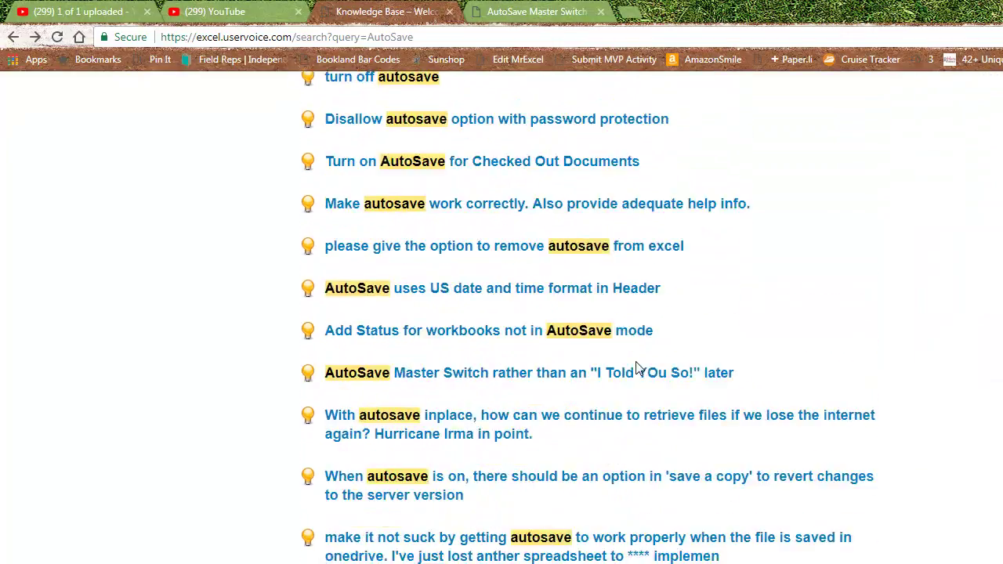
scroll(637, 368, "up", 5)
scroll(635, 368, "up", 2)
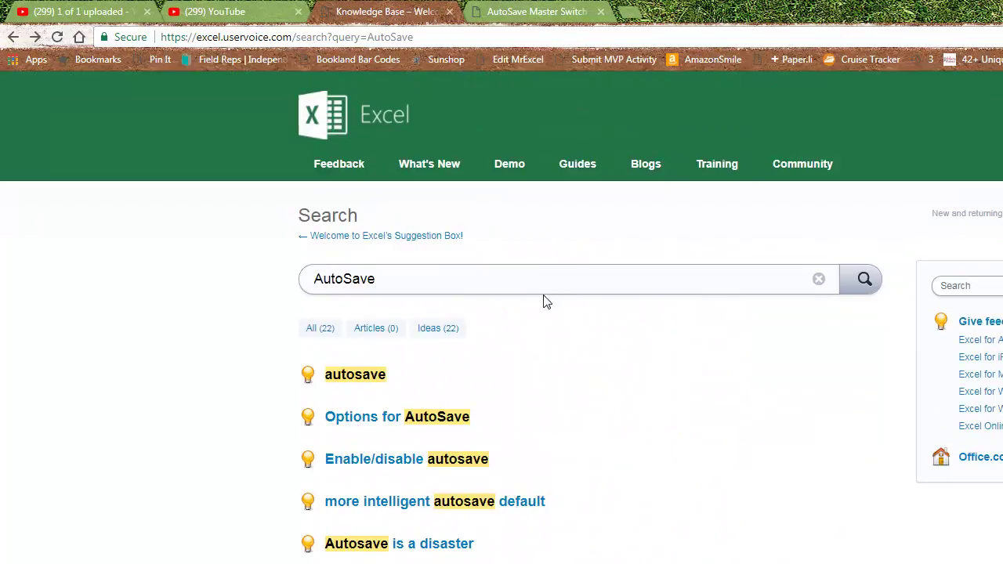
left_click(541, 15)
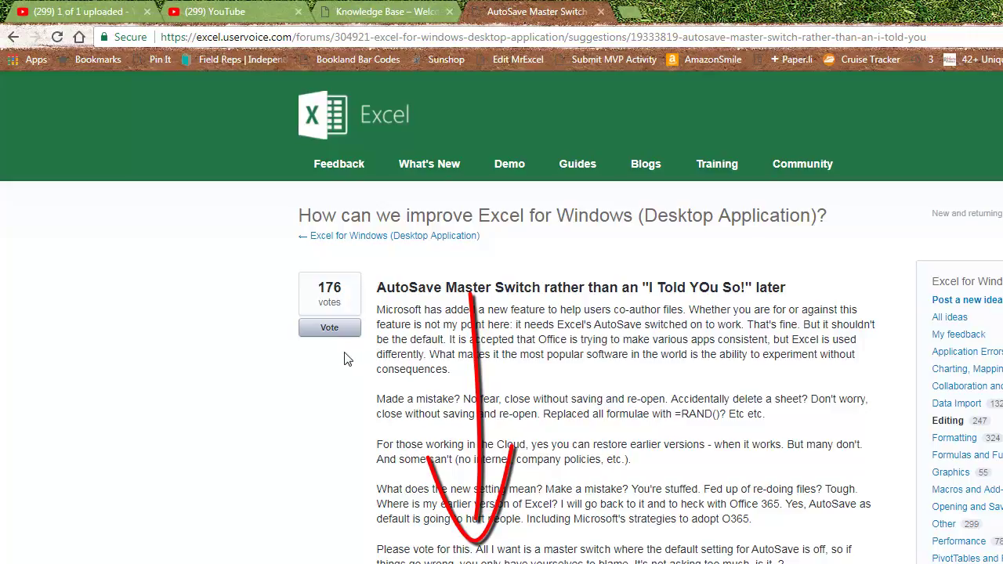
Read down the AutoSave Master Switch idea, then return to the ReportFor2018Jan workbook.
scroll(641, 379, "down", 1)
scroll(641, 379, "down", 2)
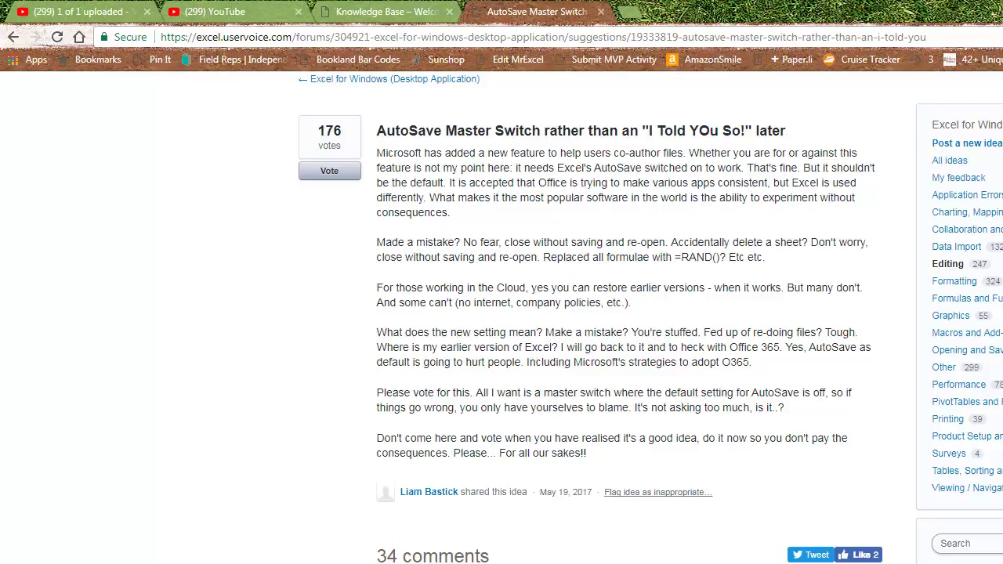
key("alt+Tab")
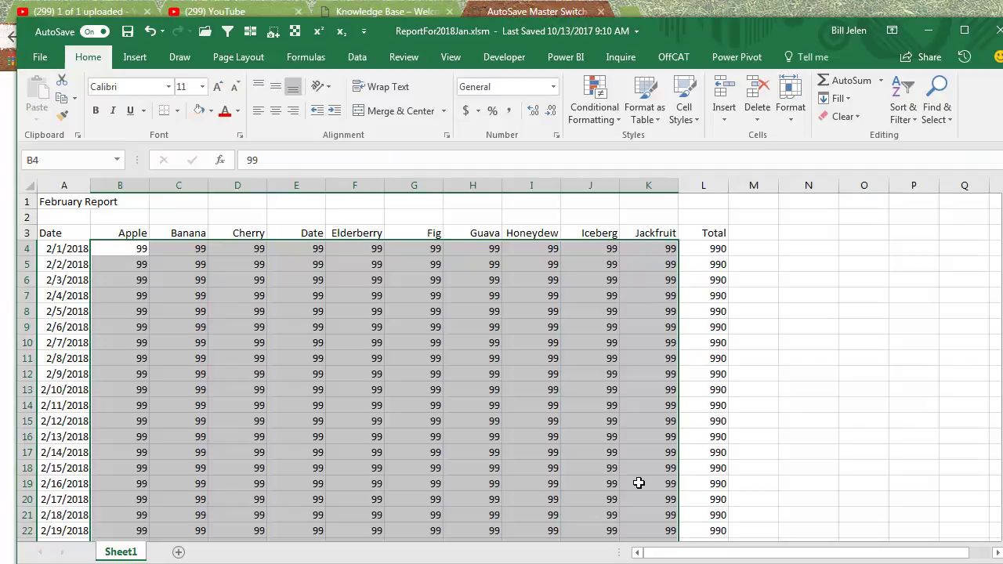
Turn AutoSave off for ReportFor2018Jan.xlsm, then switch it back on.
left_click(95, 32)
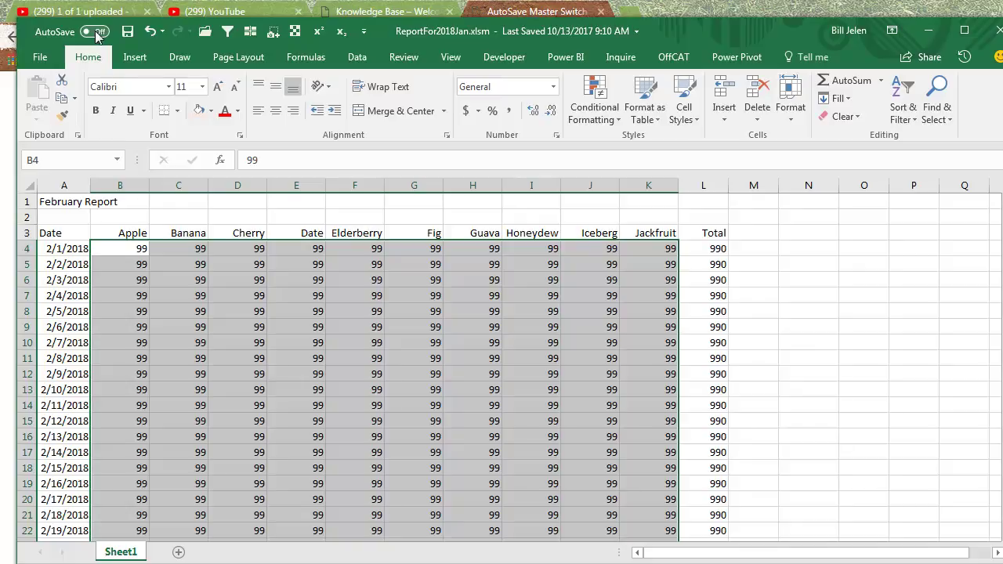
left_click(96, 34)
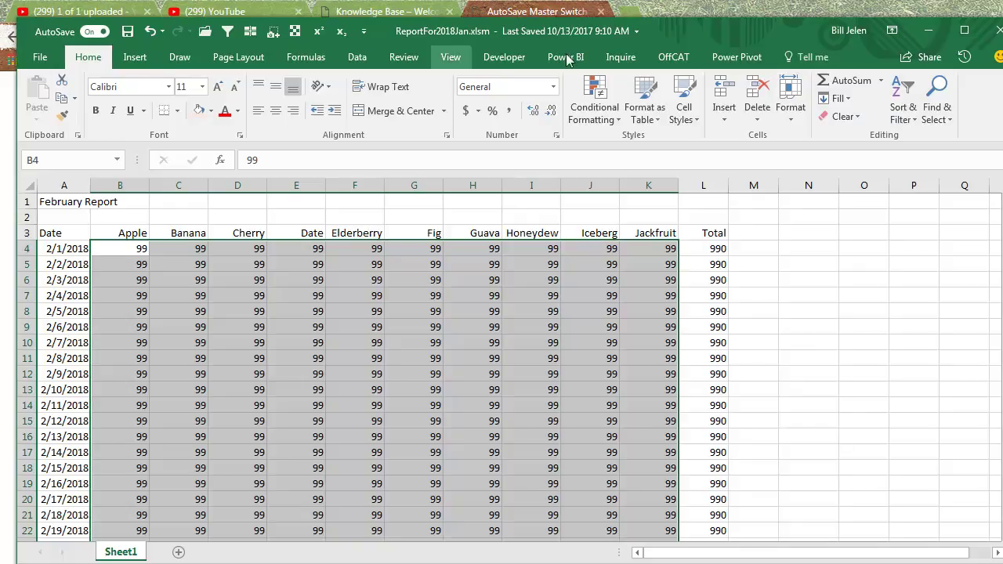
List all saved versions of ReportFor2018Jan.xlsm from the file name menu.
left_click(636, 32)
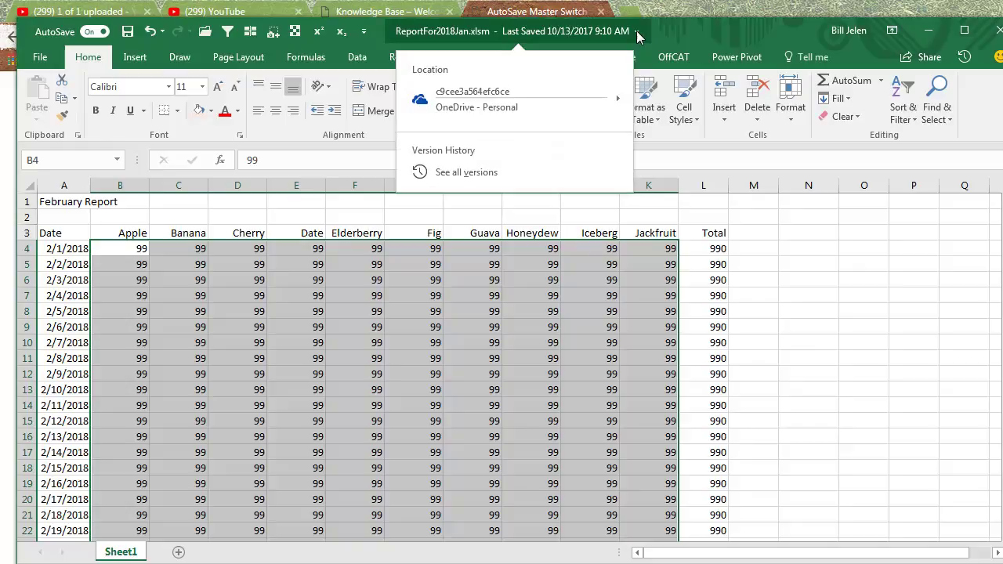
left_click(480, 171)
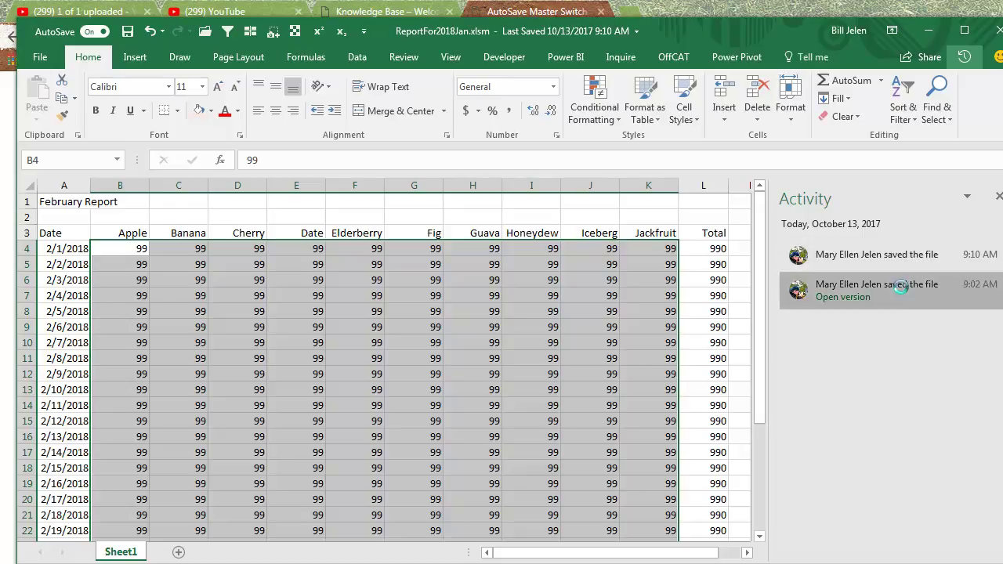
left_click(820, 296)
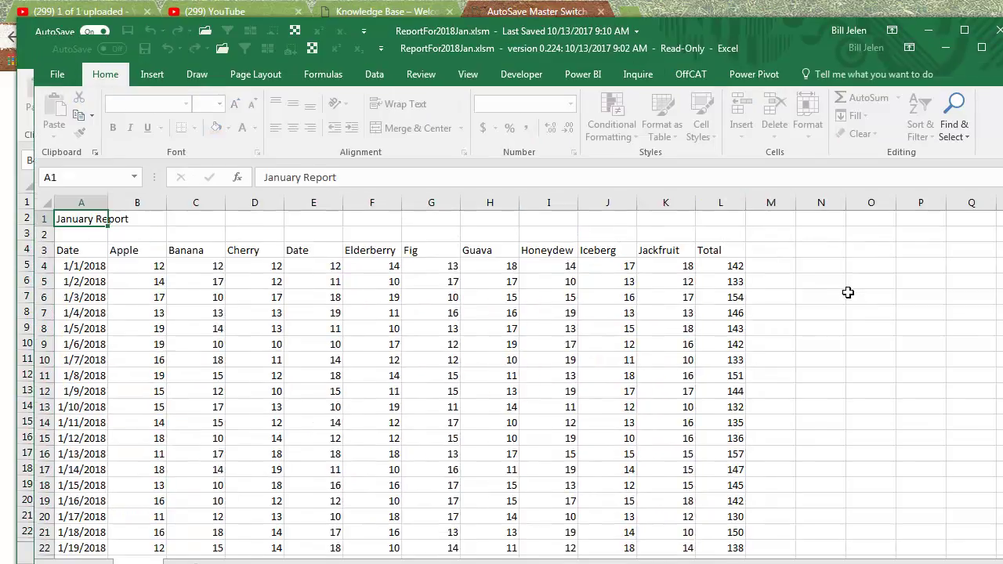